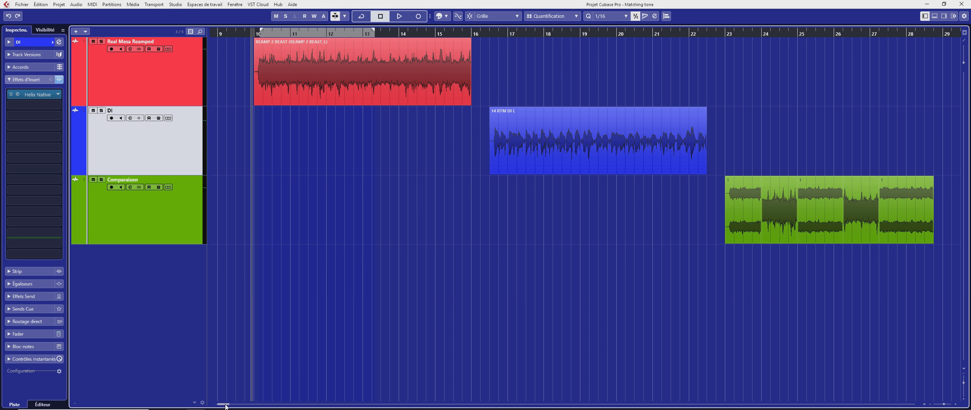
Step: Play back the REAMP 2 BEAST clip on the Real Mesa Reamped track
key(space)
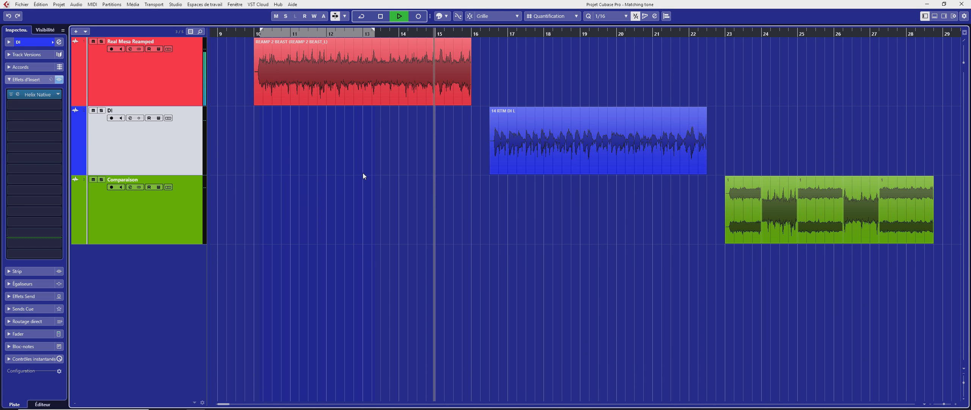
click(132, 117)
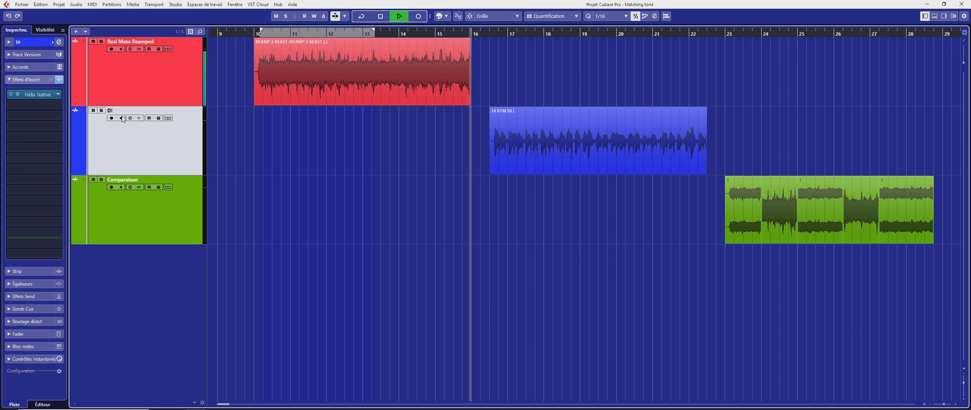
key(space)
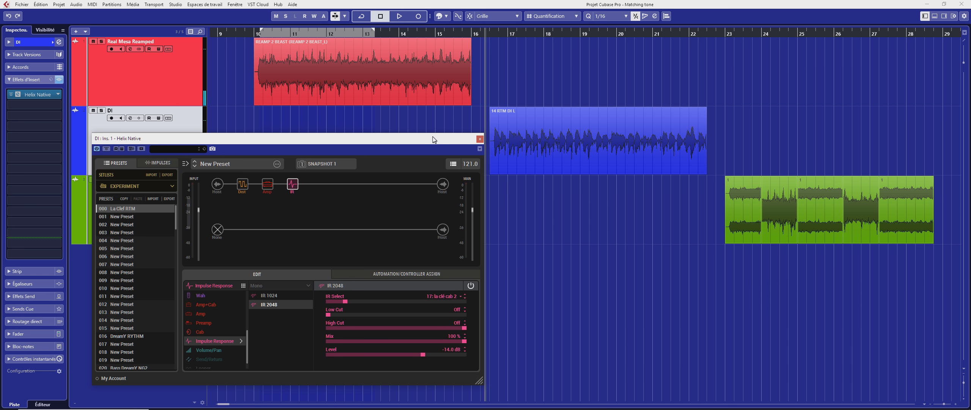
Step: Play back the 14 RTM DI L clip through Helix Native and close the plugin window
drag(434, 139, 427, 138)
click(573, 182)
key(space)
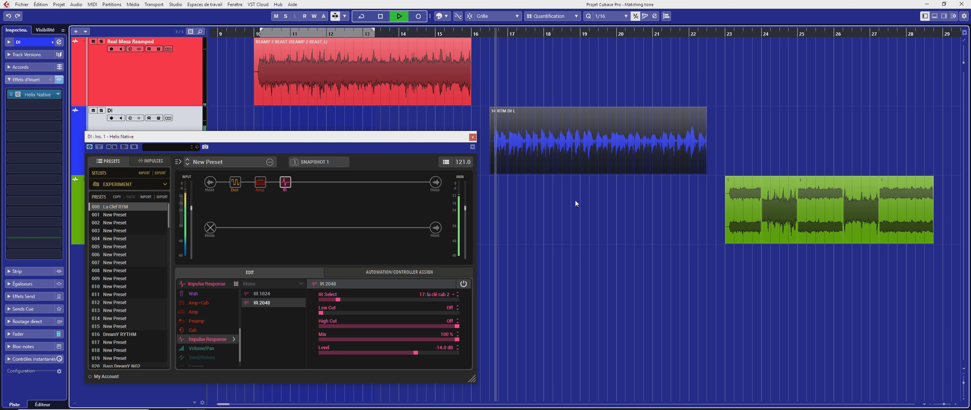
click(581, 204)
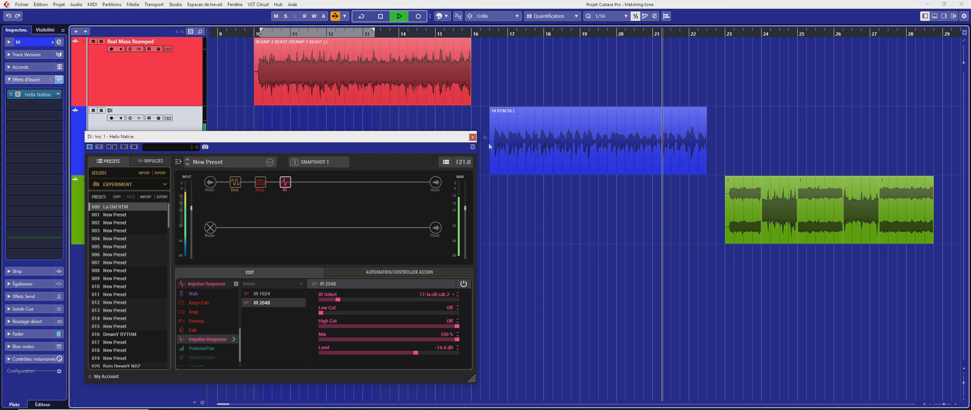
click(473, 137)
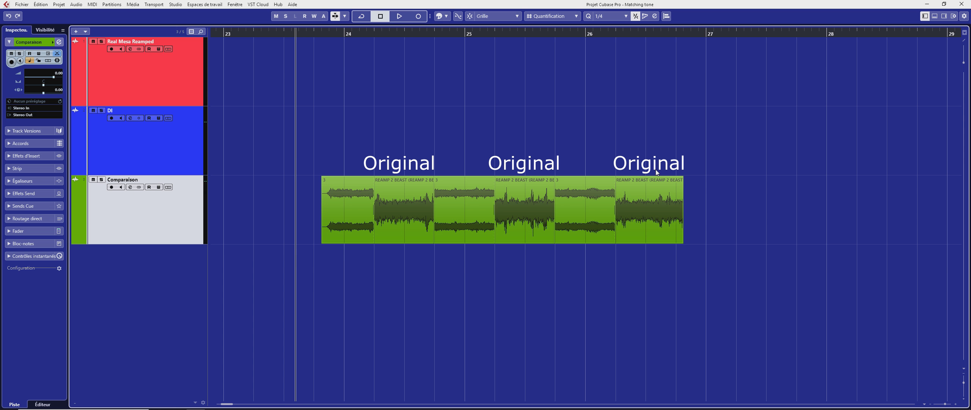
Step: Play back the alternating excerpts on the Comparaison track
key(space)
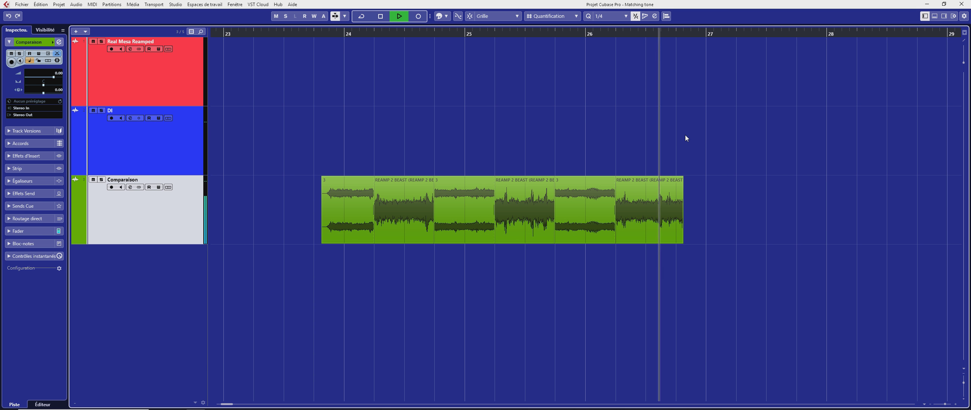
key(space)
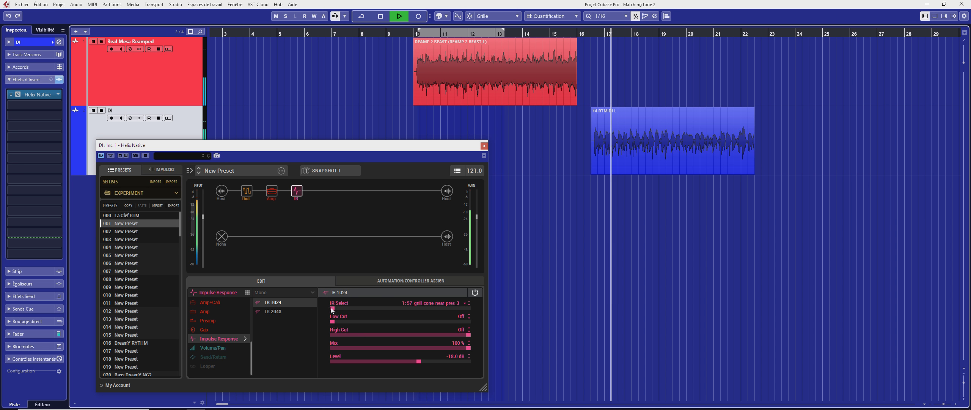
Step: Select impulse response 49, OH 412 RECTO V70A 57-05, in the IR 1024 block and compare the DI tone with the reamped clip
drag(332, 308, 383, 308)
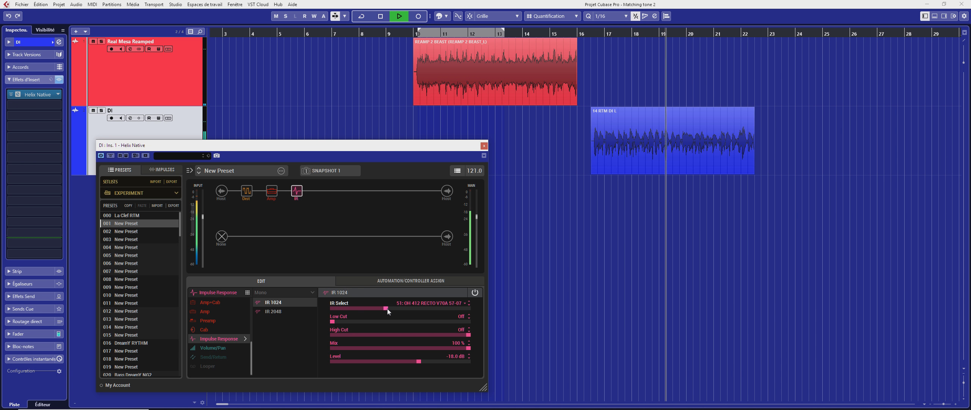
click(416, 65)
click(418, 33)
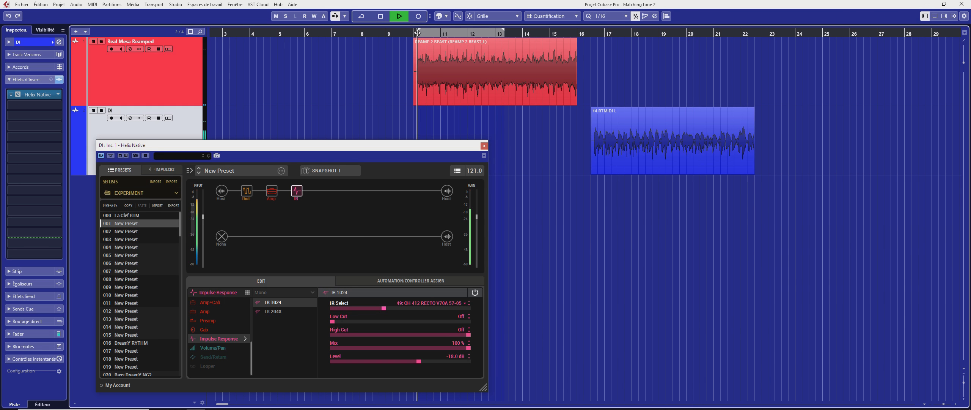
click(593, 35)
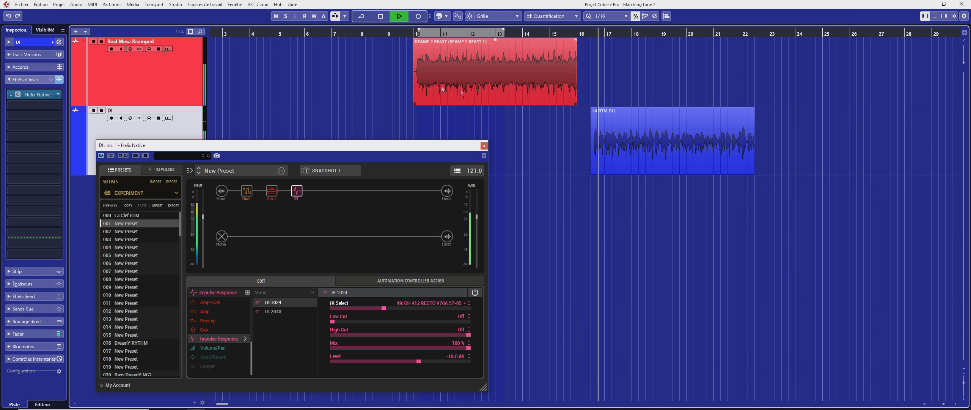
key(space)
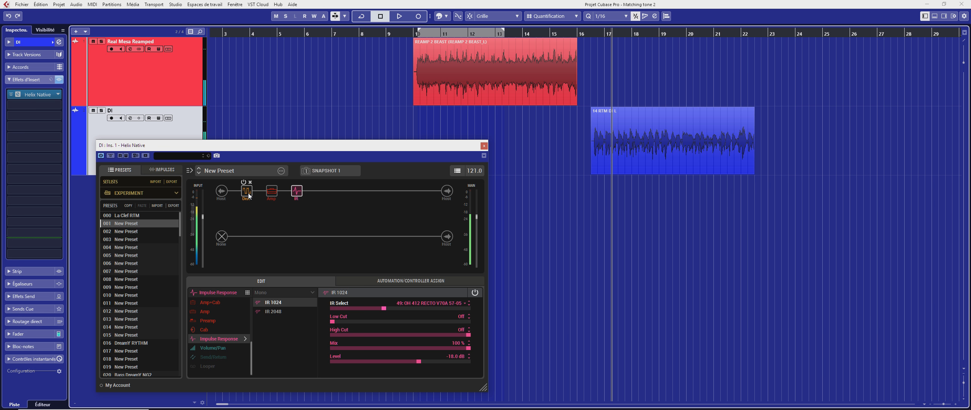
Step: Review the settings of the Scream 808 distortion and Cali Rectifire amp blocks and play back the DI clip
click(248, 195)
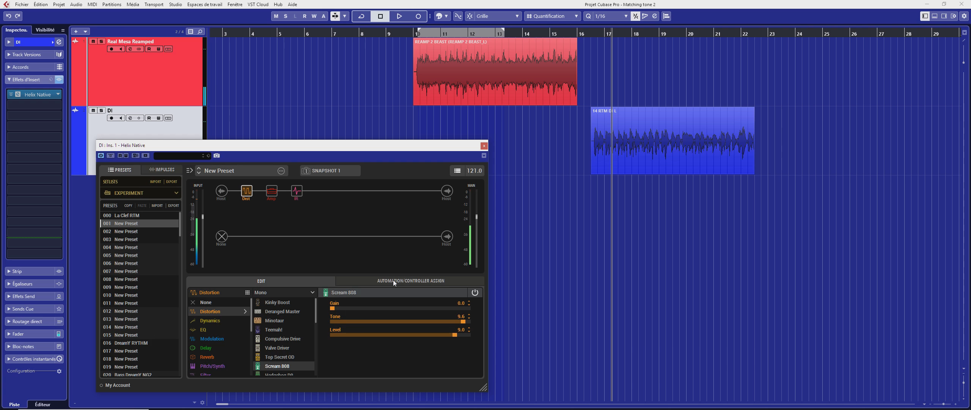
click(272, 190)
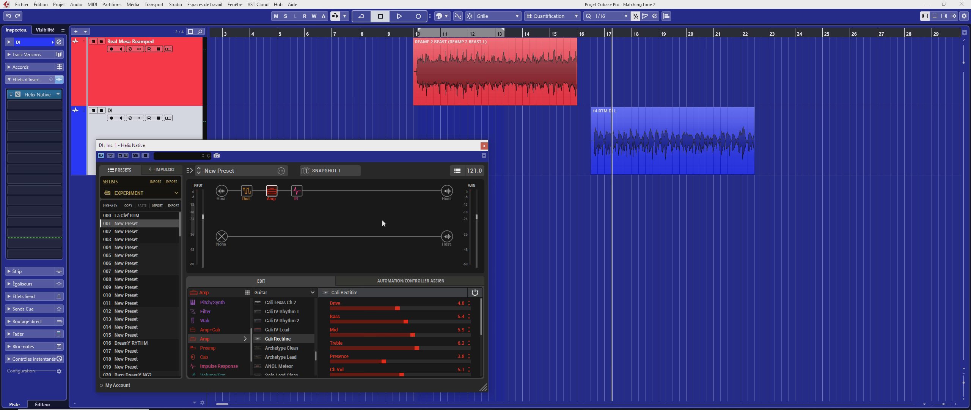
drag(405, 147, 427, 139)
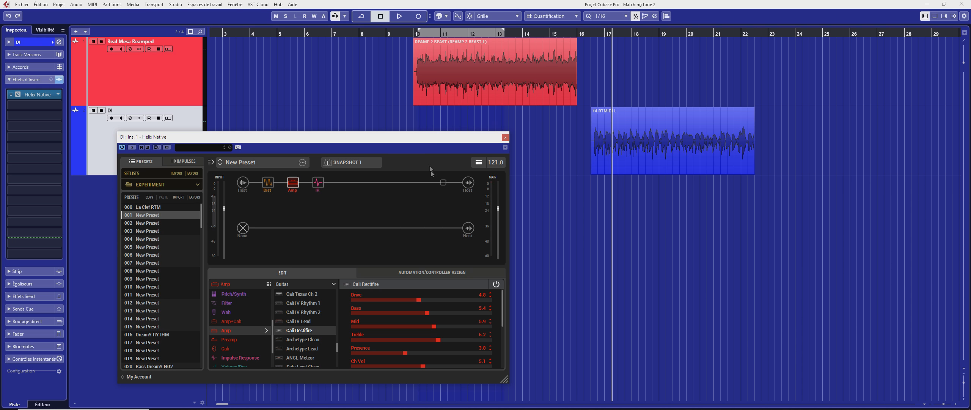
drag(436, 141, 478, 133)
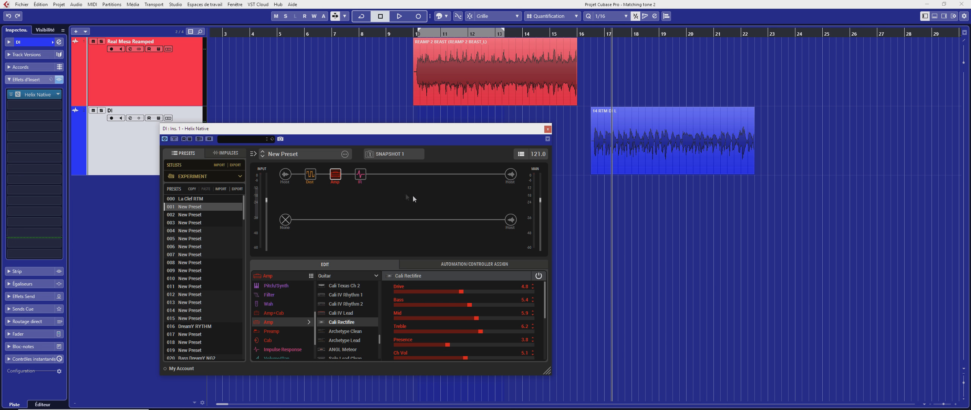
key(space)
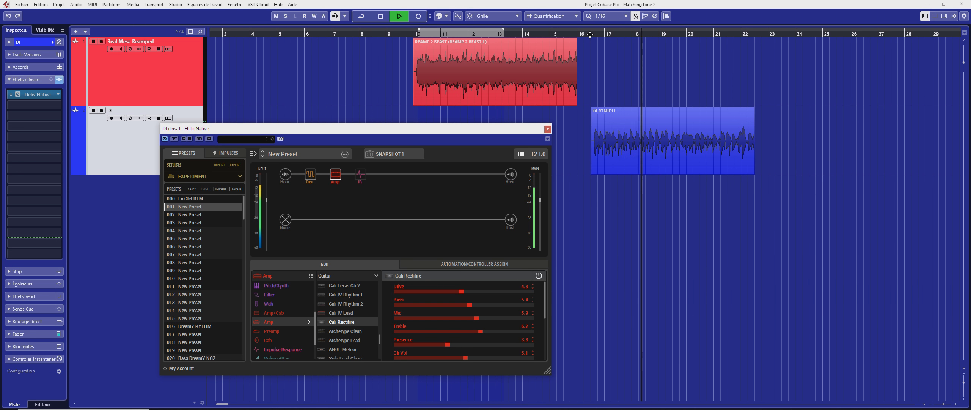
key(space)
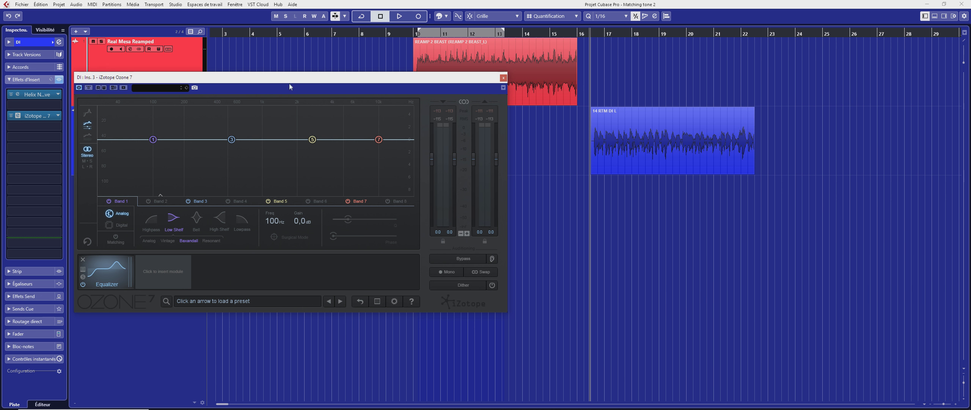
Step: Show the matching controls of the Ozone 7 Equalizer inserted on the DI track
drag(289, 83, 417, 161)
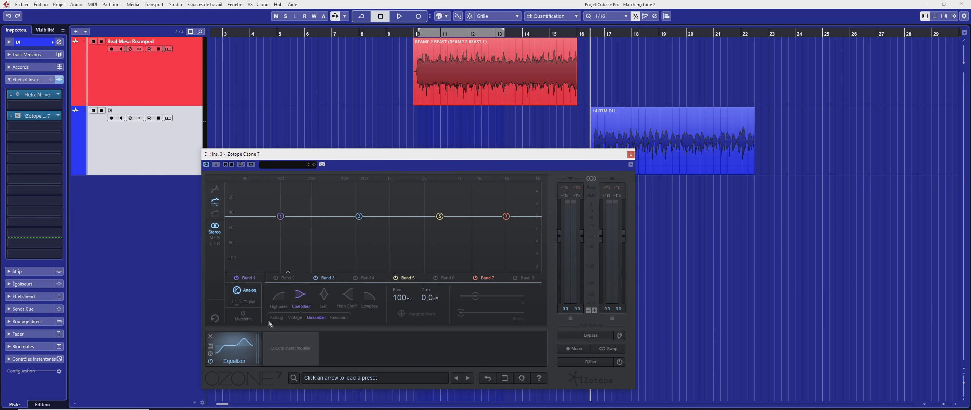
click(242, 319)
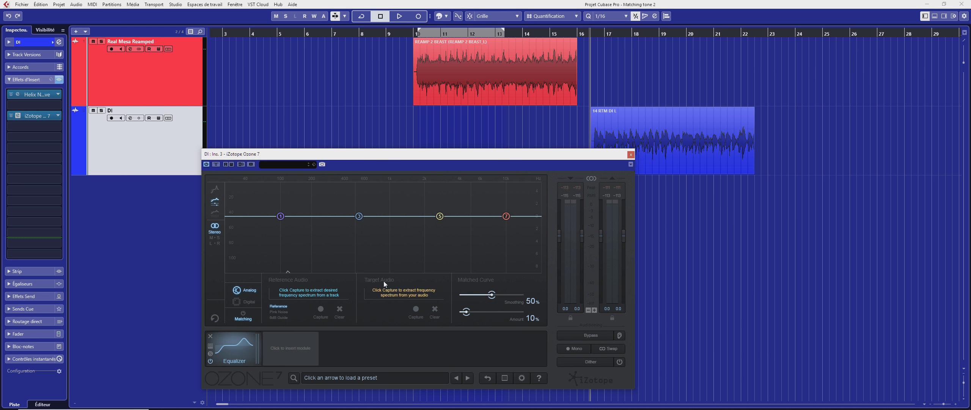
Step: Move the REAMP 2 BEAST clip onto the DI track and bypass the track's Helix Native insert
click(433, 45)
drag(487, 83, 487, 131)
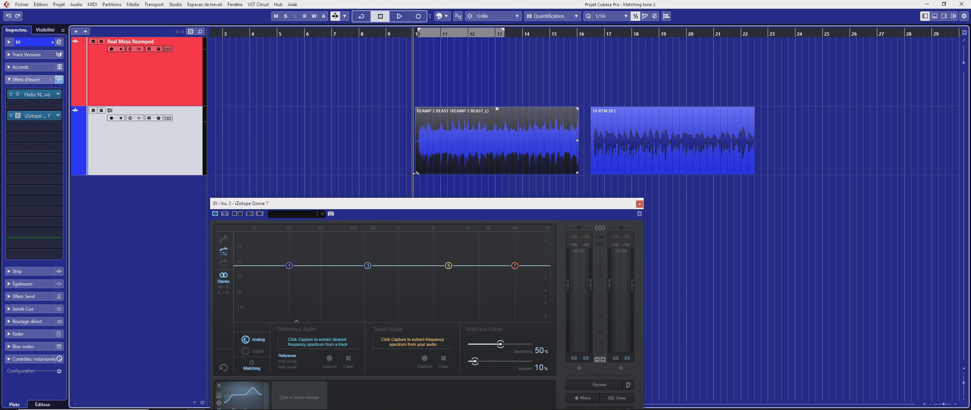
drag(444, 206, 444, 194)
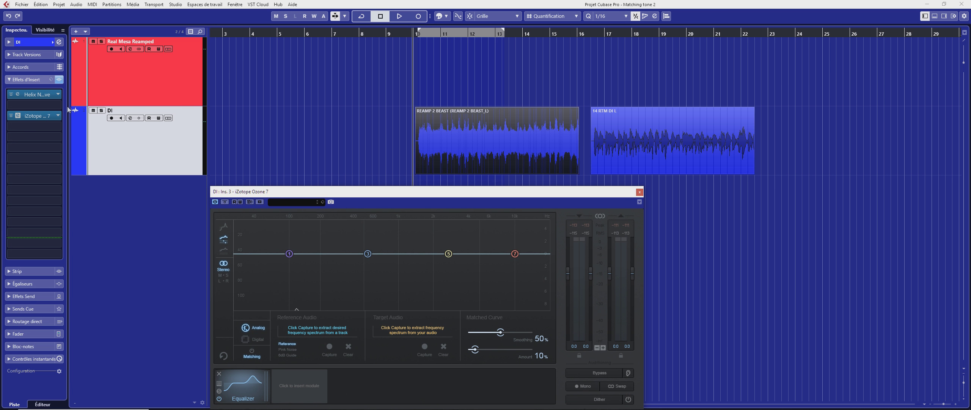
click(10, 93)
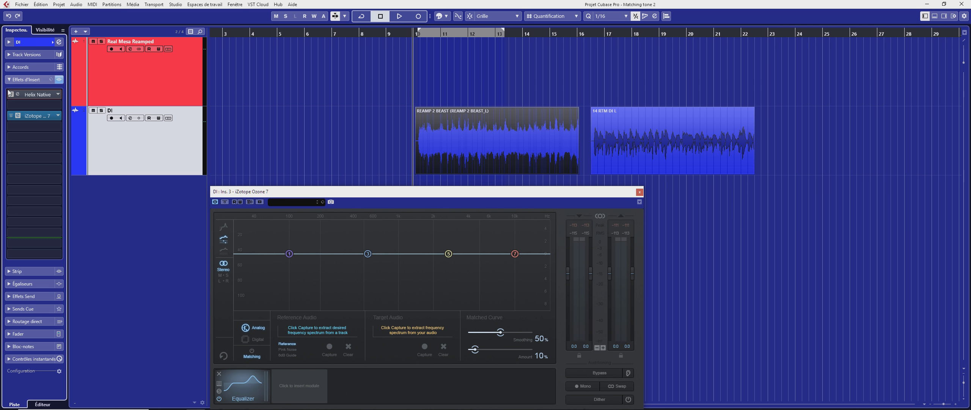
Step: Capture the frequency spectrum of the REAMP 2 BEAST clip as the Ozone Equalizer's reference audio
key(space)
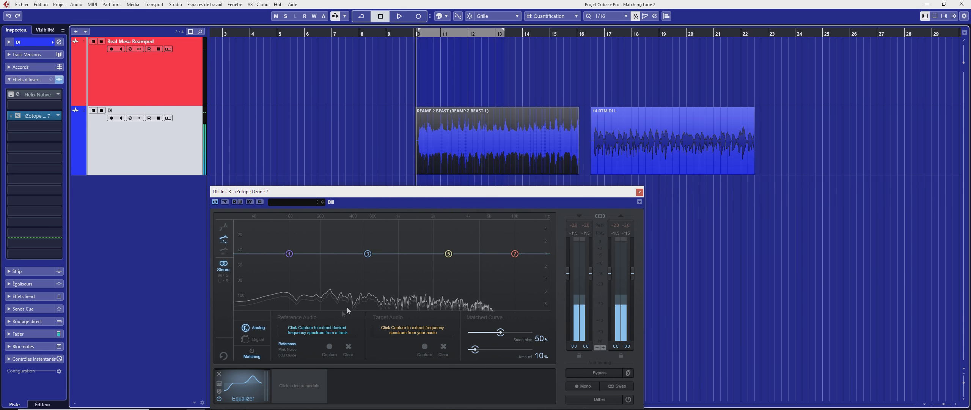
key(space)
click(329, 346)
key(space)
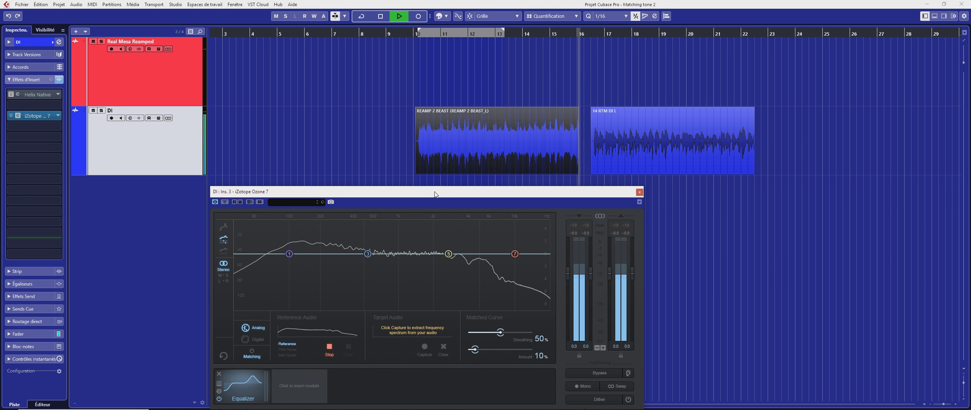
key(space)
click(329, 352)
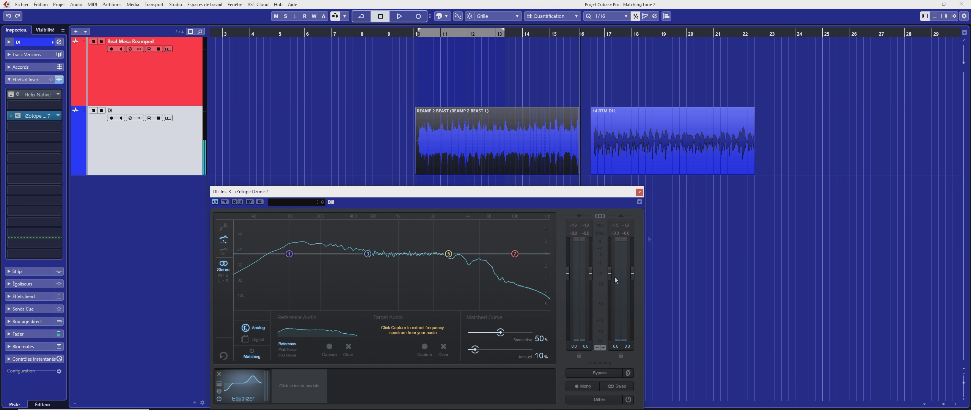
Step: Place the playback position at the start of the 14 RTM DI L clip and reactivate Helix Native, closing its window
drag(591, 32, 592, 34)
click(11, 94)
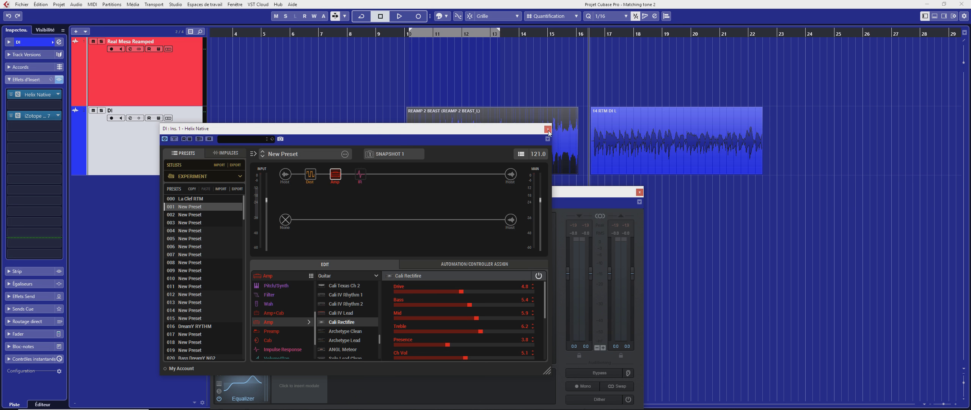
click(548, 130)
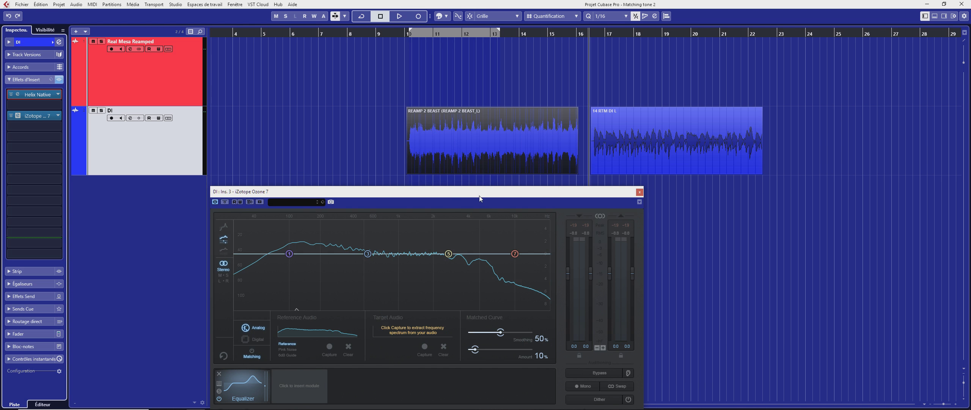
Step: Capture the frequency spectrum of the 14 RTM DI L clip as the Ozone Equalizer's target audio
click(425, 346)
key(space)
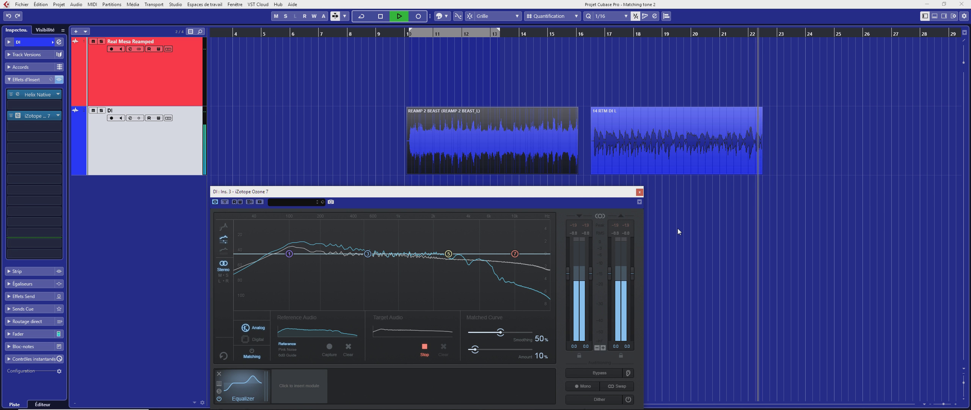
key(space)
click(425, 347)
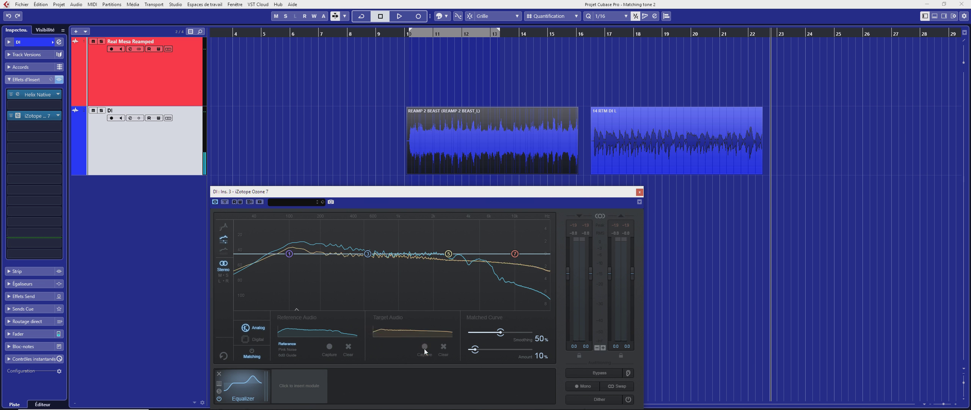
Step: Enable matching in the Ozone Equalizer and set the matched curve's smoothing to 0% and amount to 100%
click(252, 351)
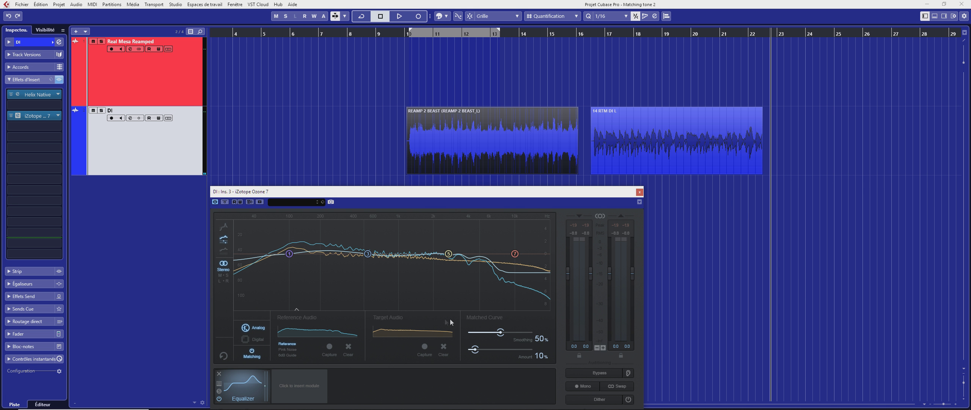
drag(501, 332, 548, 354)
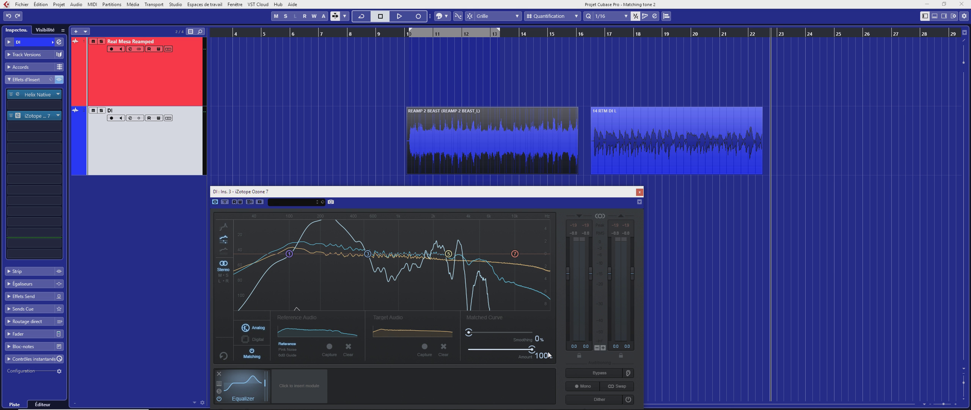
Step: Move the REAMP 2 BEAST clip back to the Real Mesa Reamped track and compare it with the matched DI clip in playback
drag(452, 166, 448, 95)
click(477, 132)
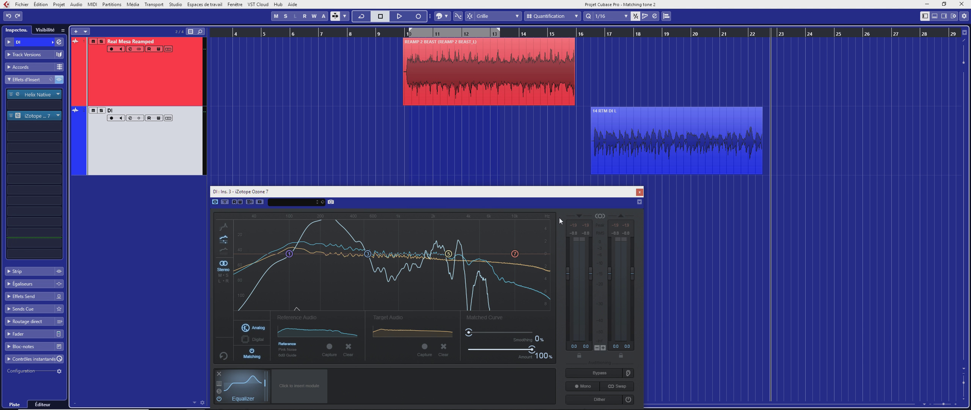
key(space)
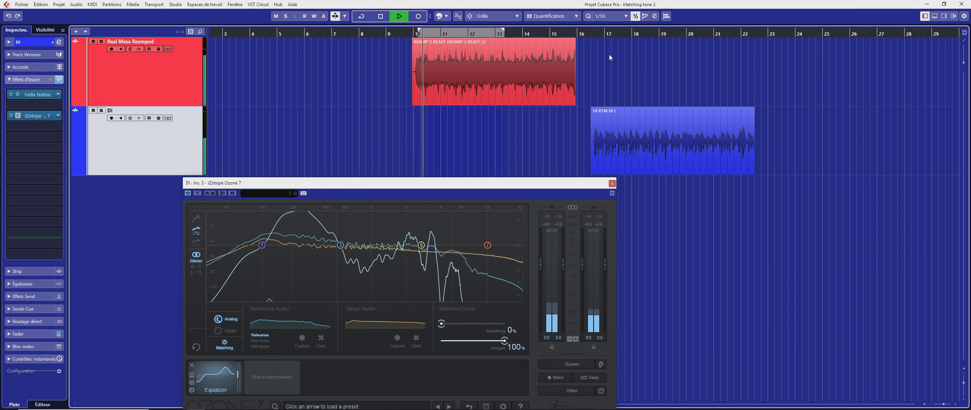
click(595, 32)
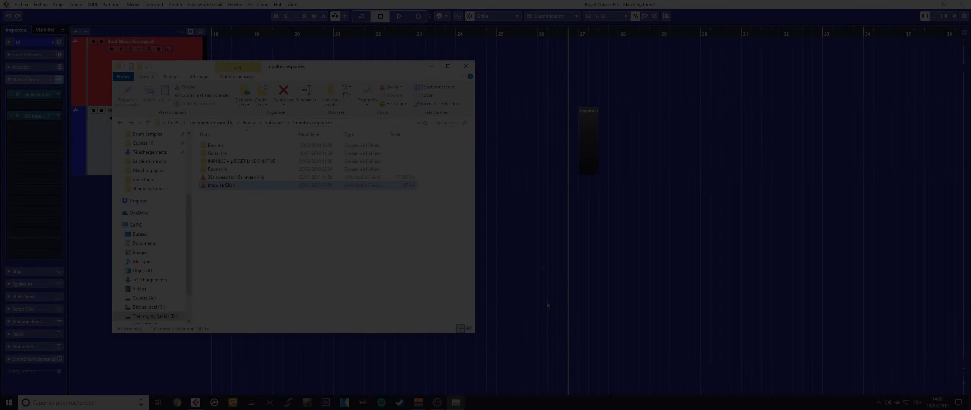
Step: Select the Impulse Click WAV file in the Impulses responses folder and display the project ruler in seconds
click(227, 185)
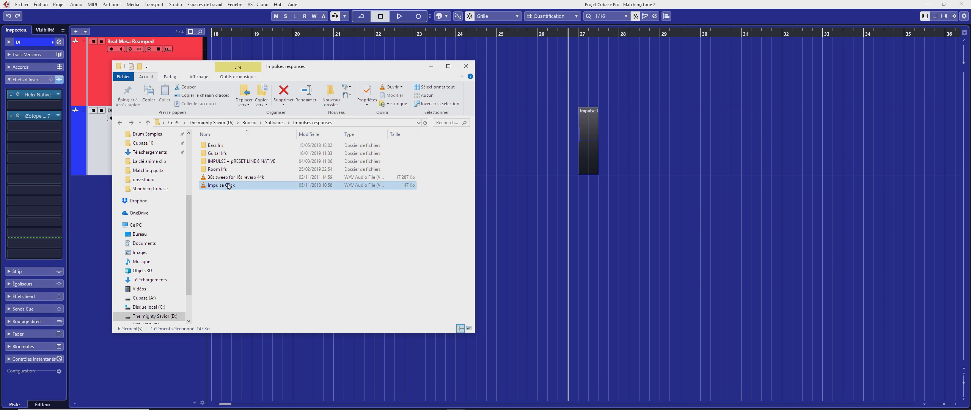
double_click(228, 185)
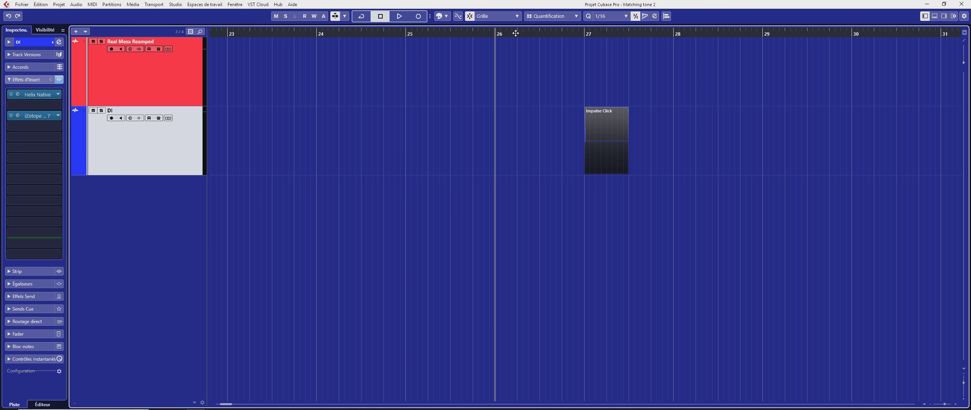
right_click(516, 33)
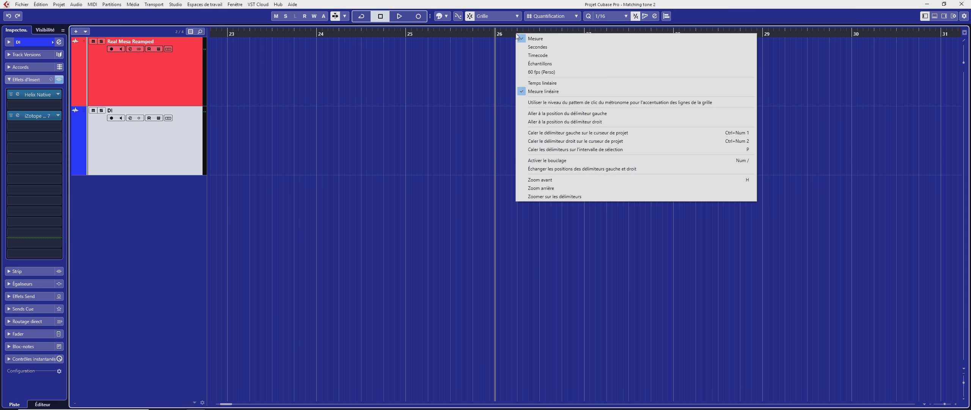
click(536, 47)
right_click(542, 34)
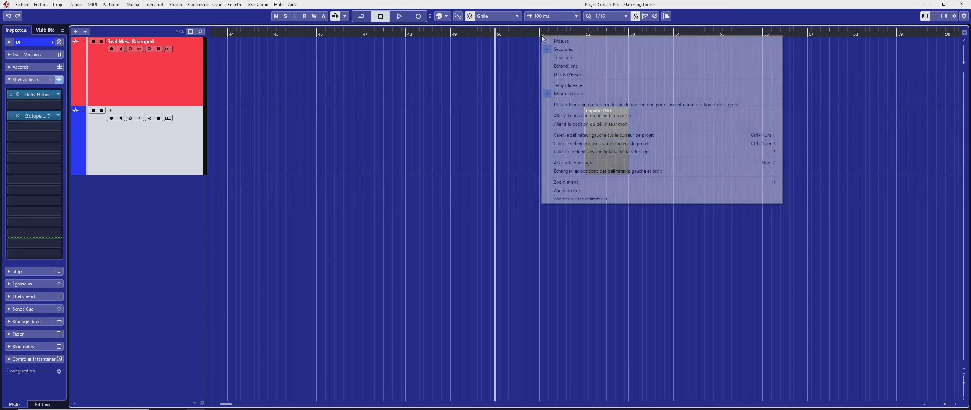
click(513, 58)
key(h)
Step: Deactivate Helix Native on the DI track and add a mono audio track named Impulse Reamped
click(11, 95)
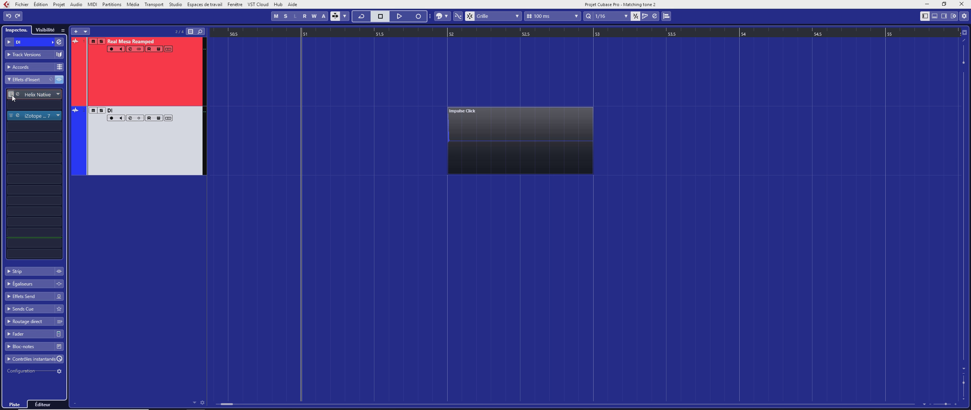
key(ctrl+t)
click(252, 145)
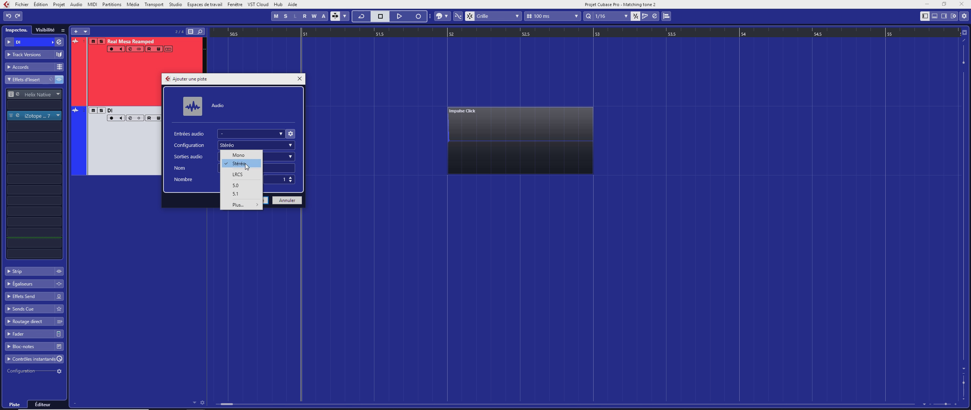
click(247, 156)
click(253, 198)
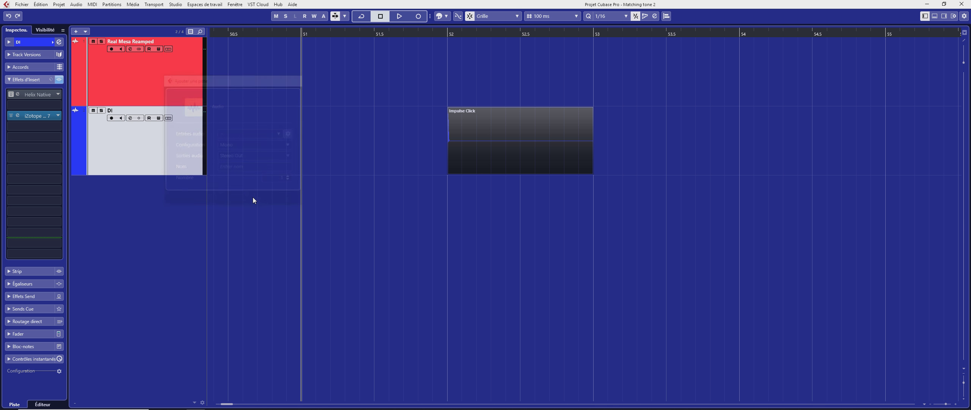
double_click(128, 180)
text(Im)
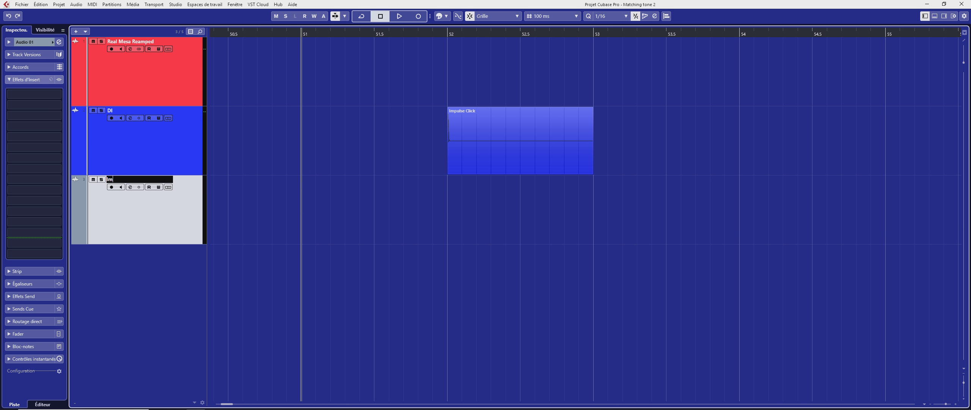
text(pulse Reamped)
key(Return)
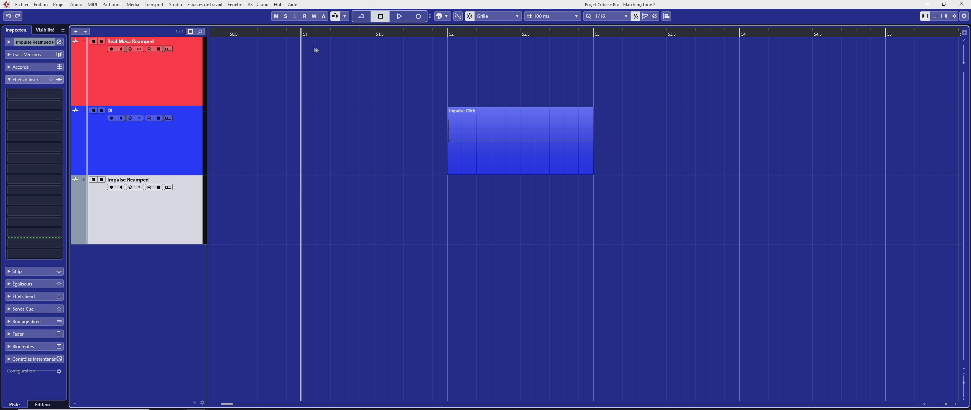
Step: Route the DI track's output to Mono Out and choose Mono Out as the Impulse Reamped track's input
click(177, 160)
click(42, 46)
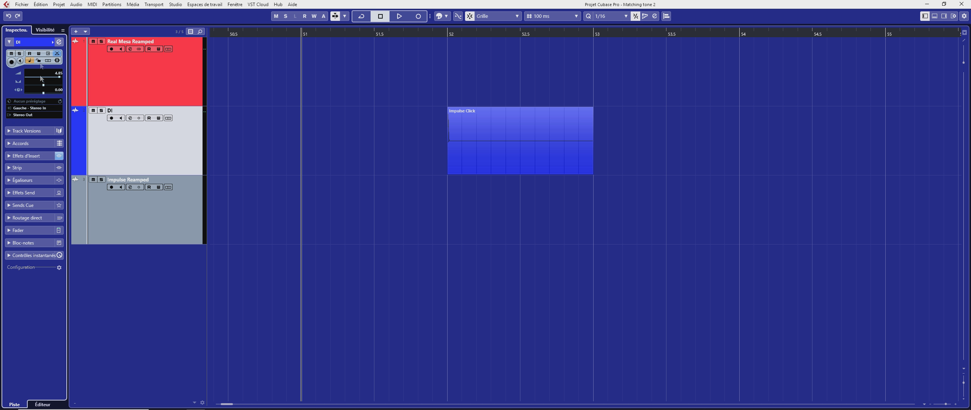
click(32, 115)
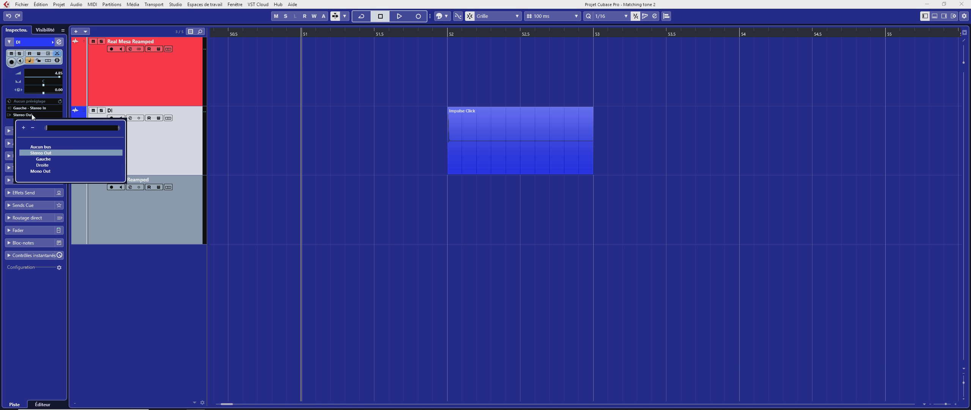
click(48, 172)
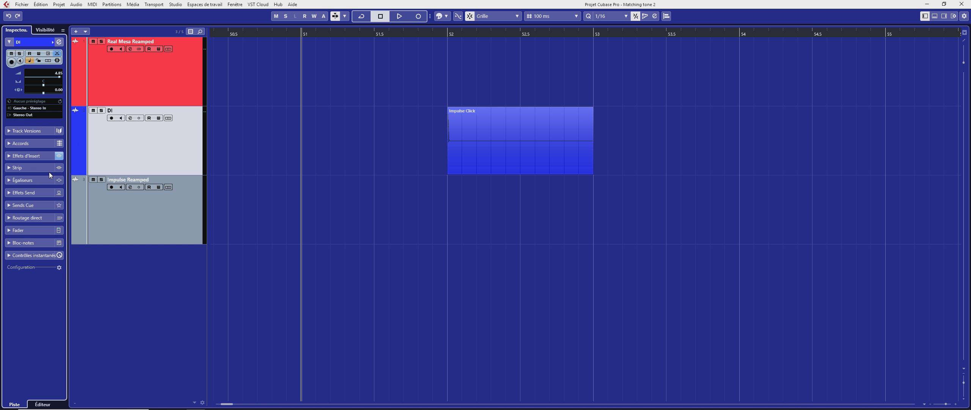
click(125, 197)
click(46, 108)
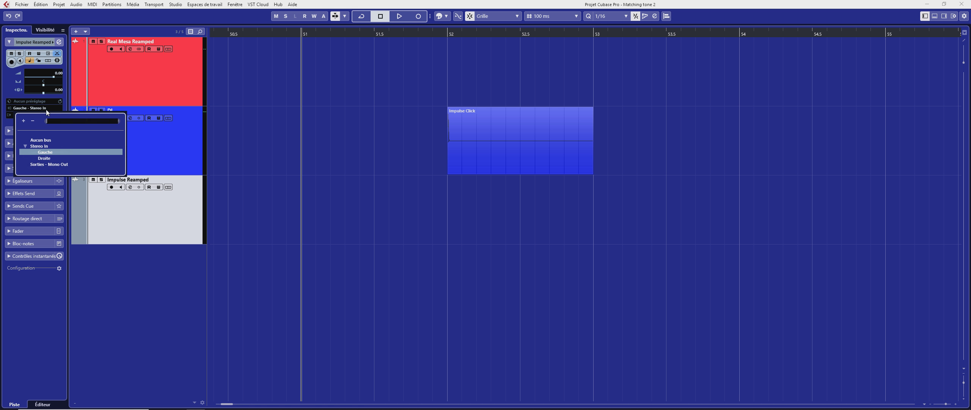
click(49, 164)
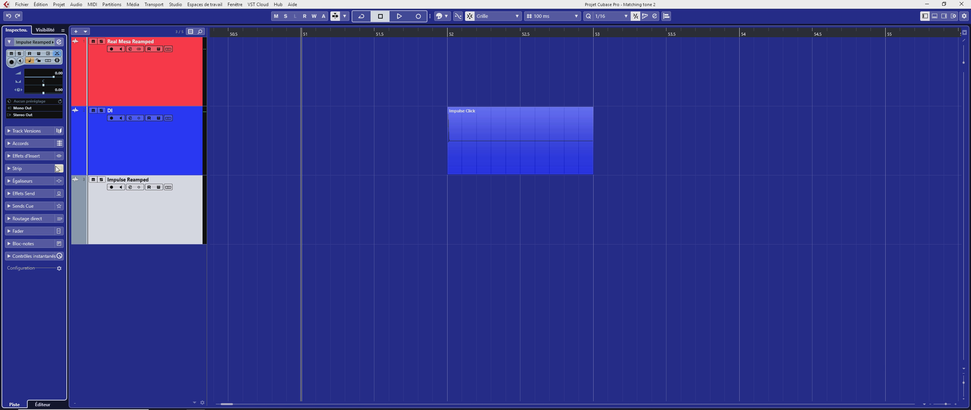
Step: Arm the Impulse Reamped track and record the processed Impulse Click from 51 to just past 53 seconds
click(111, 187)
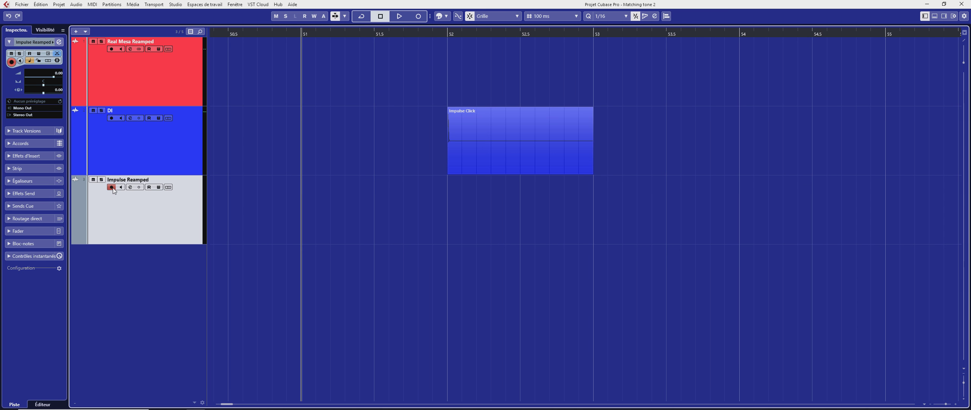
key(KP_Multiply)
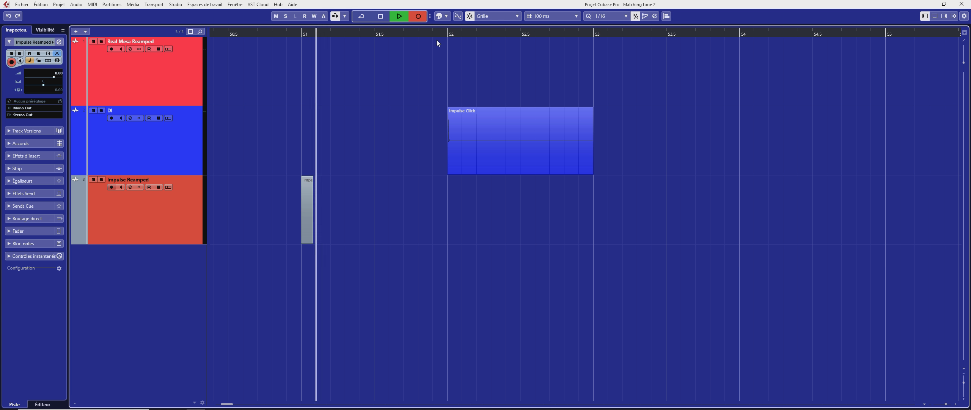
key(space)
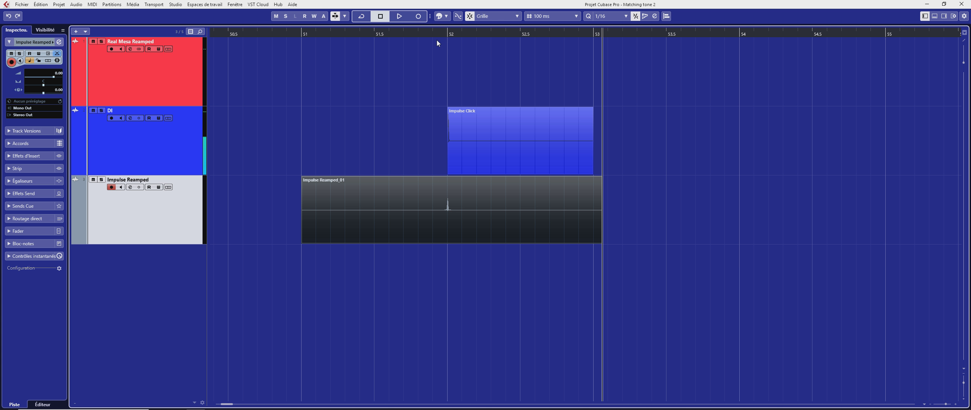
Step: Solo the Impulse Reamped track and place the playback position at 51.5 seconds
key(s)
drag(440, 33, 462, 16)
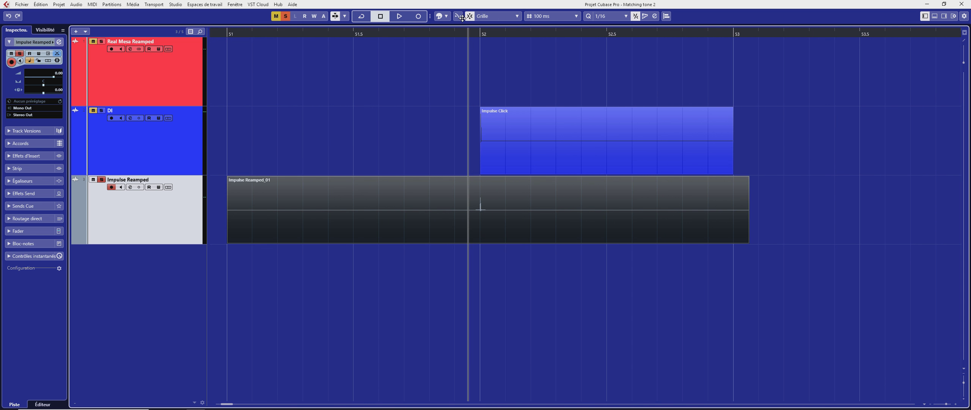
click(398, 270)
click(355, 32)
Step: Apply the UAD Little Labs IBP(m) phase adjustment to the Impulse Reamped_01 clip as direct offline processing
click(470, 221)
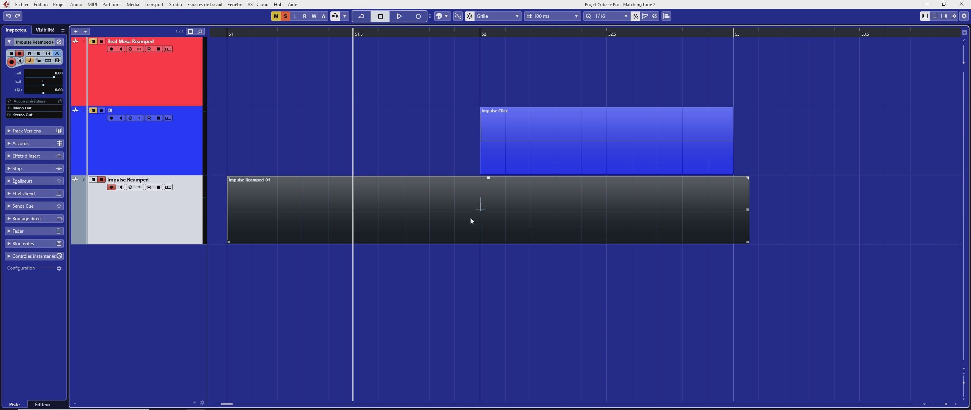
key(F7)
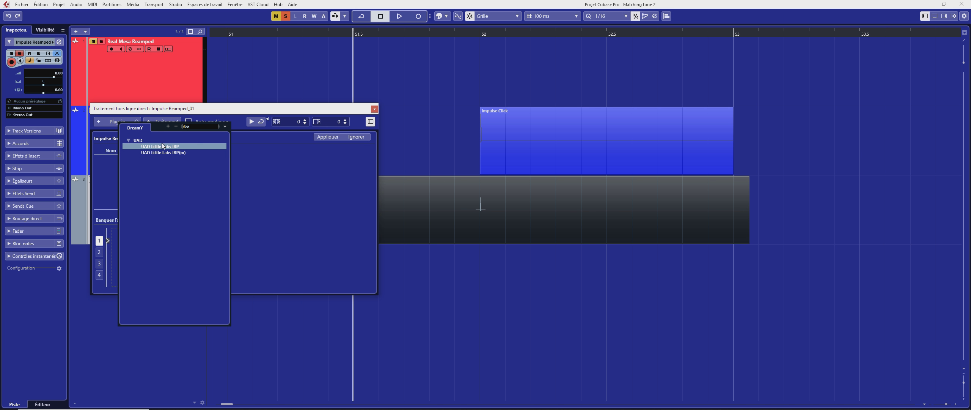
click(168, 152)
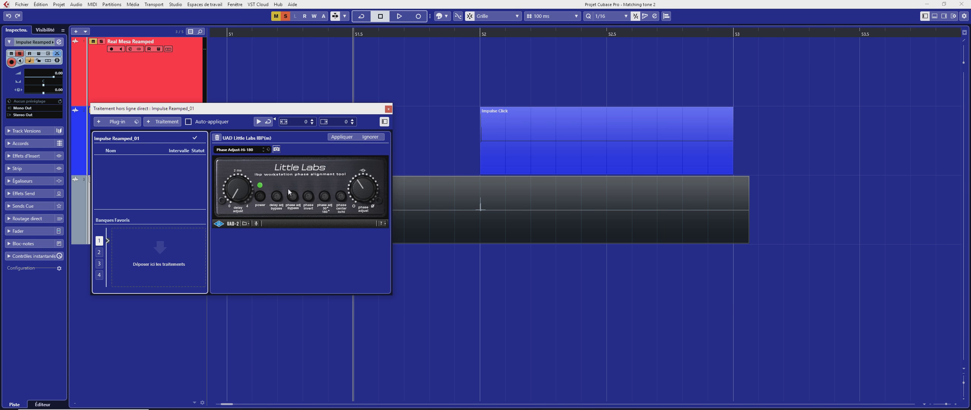
drag(278, 107, 260, 107)
scroll(584, 174, up, 10)
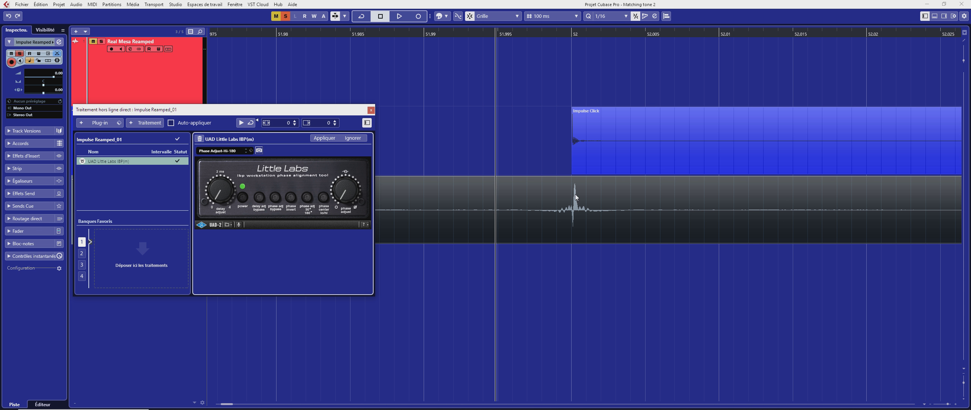
drag(346, 206, 342, 214)
click(323, 140)
Step: Normalize the Impulse Reamped_01 clip with offline processing and close the processing window
scroll(579, 215, down, 5)
click(145, 123)
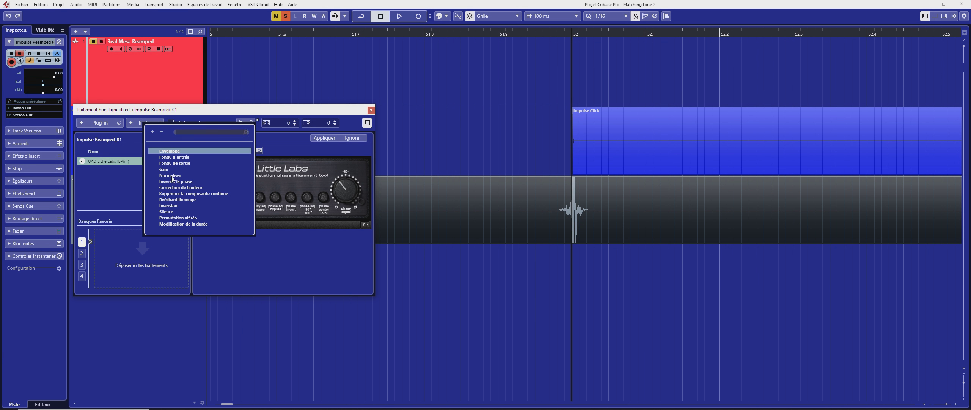
click(171, 176)
click(310, 138)
click(577, 270)
Step: Slide the audio inside the Impulse Reamped_01 clip so the impulse peak sits at about 52.03 seconds
scroll(578, 228, up, 4)
drag(578, 210, 705, 210)
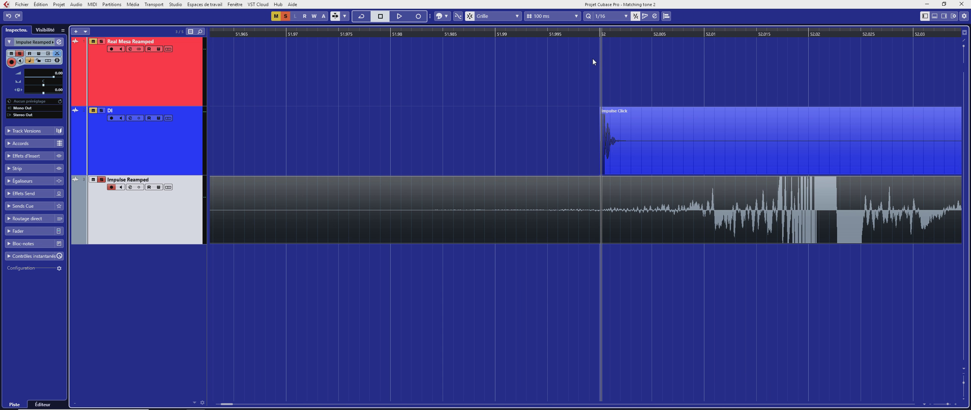
scroll(593, 58, down, 3)
drag(628, 213, 641, 213)
Step: Set the locators around the recorded impulse, from 52 to about 52.08 seconds
drag(602, 26, 777, 53)
scroll(740, 33, down, 5)
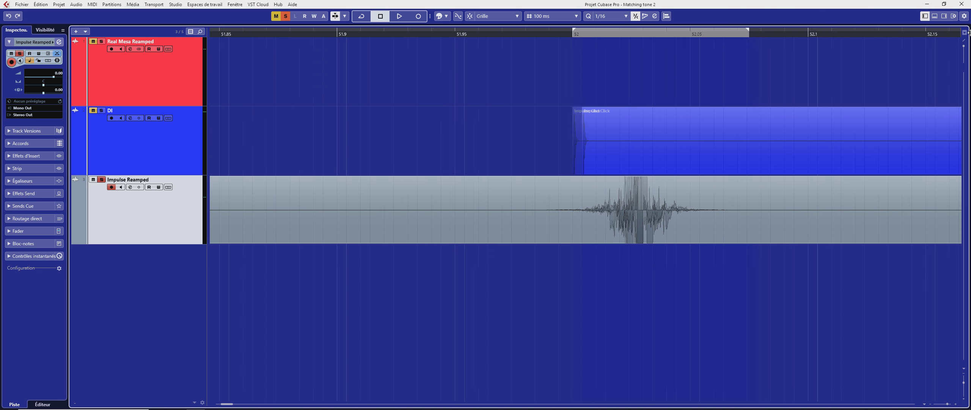
click(602, 202)
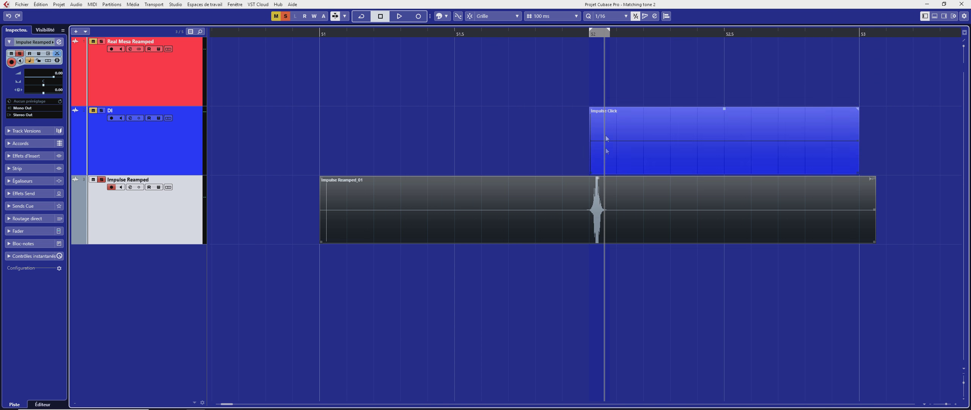
scroll(605, 33, up, 2)
Step: Export the audio between the locators from Stereo Out to the desktop as Impulse.wav with mono downmix disabled
click(22, 4)
mouse_move(63, 125)
click(179, 122)
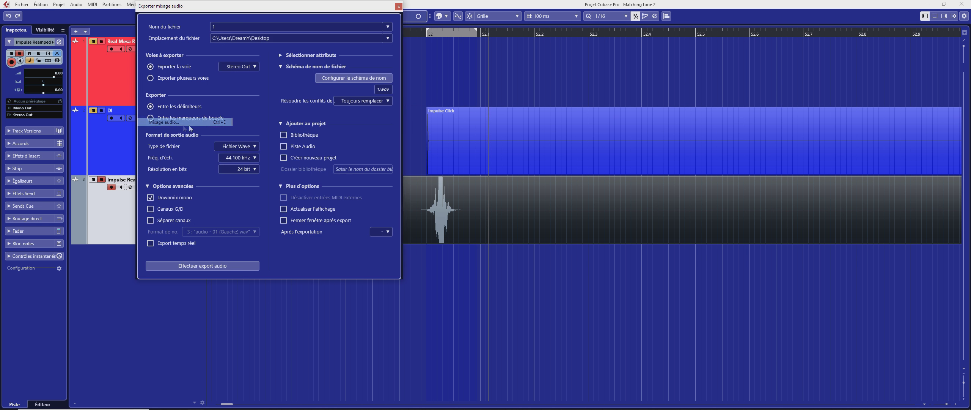
click(316, 71)
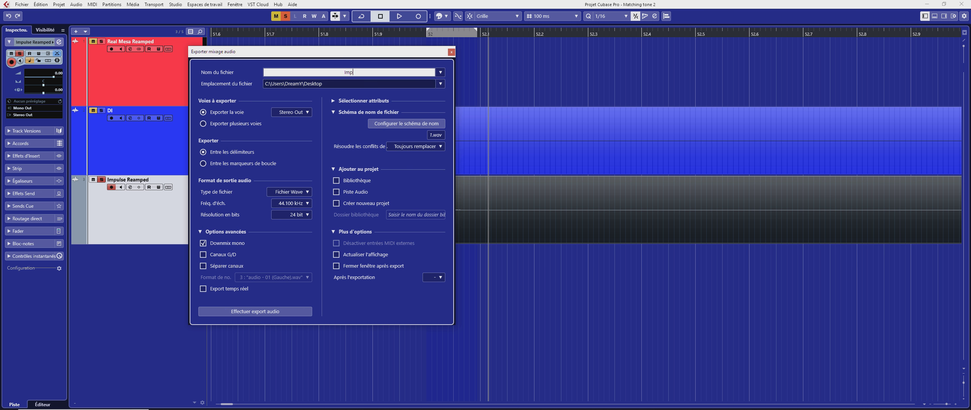
click(231, 243)
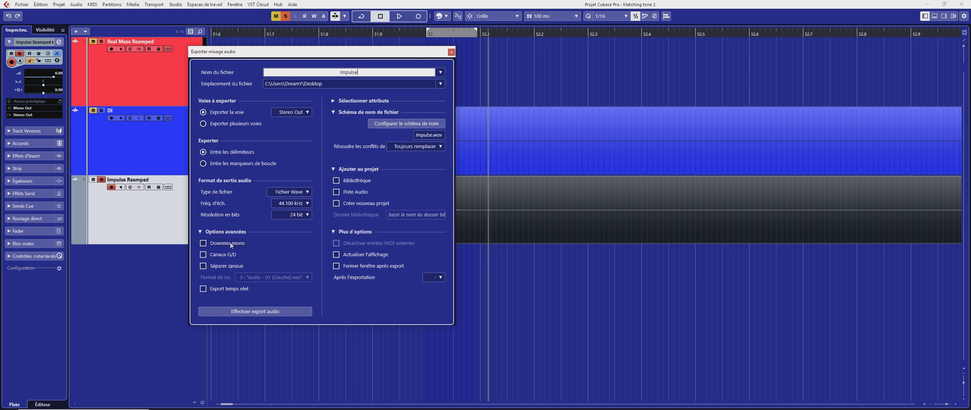
click(264, 312)
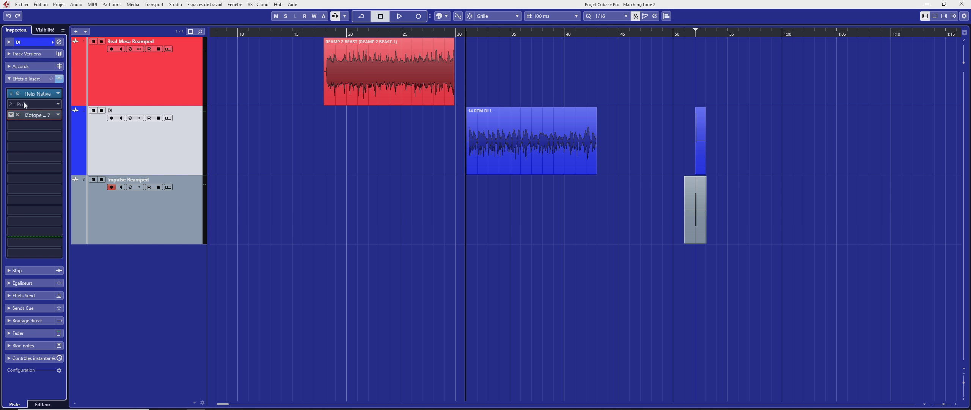
Step: With the Ozone 7 insert off on the DI track, import the exported Impulse file into Helix Native's empty impulse slot 18
click(13, 115)
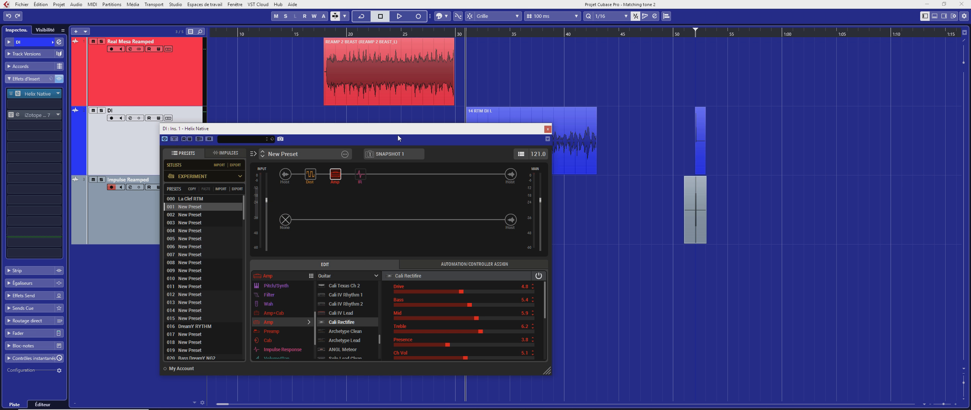
click(360, 176)
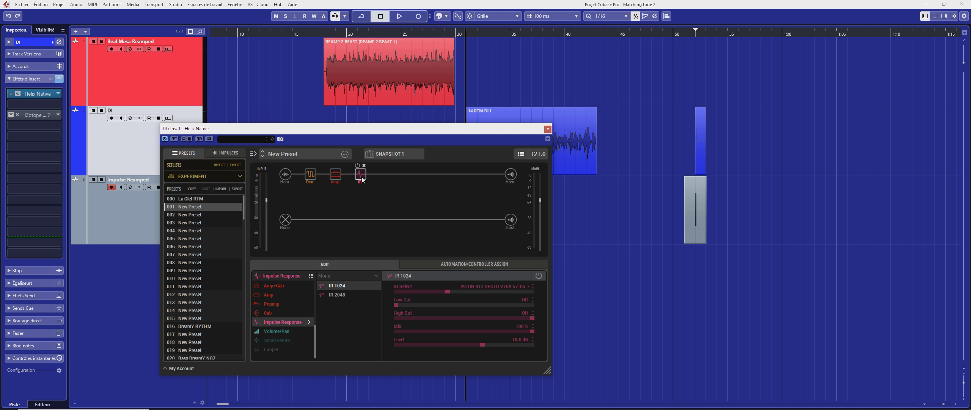
click(227, 153)
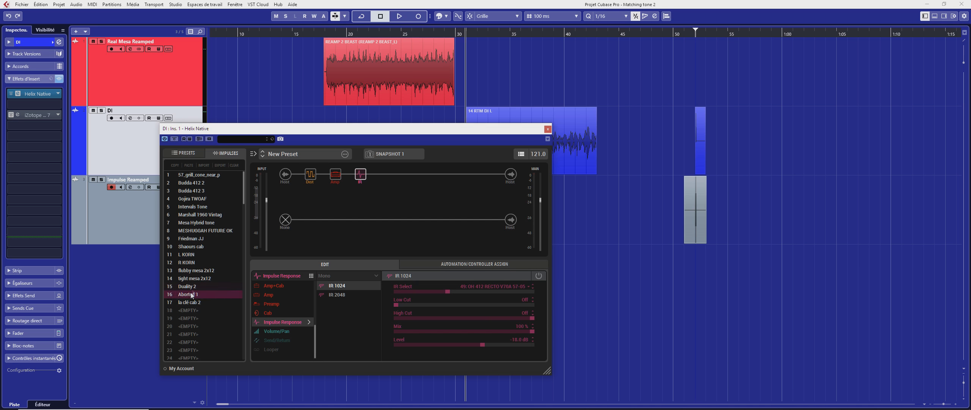
click(190, 309)
click(205, 166)
double_click(333, 170)
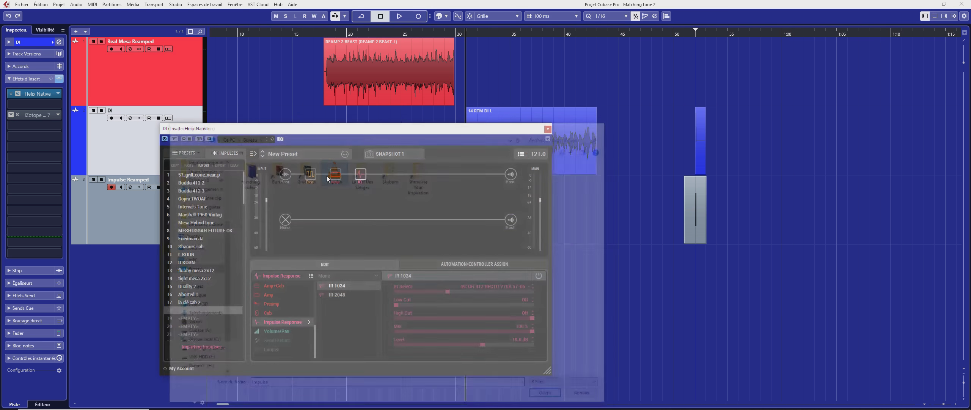
Step: Set Helix Native's impulse block to IR 2048 with IR 18: Impulse at -13.6 dB, comparing the DI and reamped clips in playback
drag(400, 290, 414, 293)
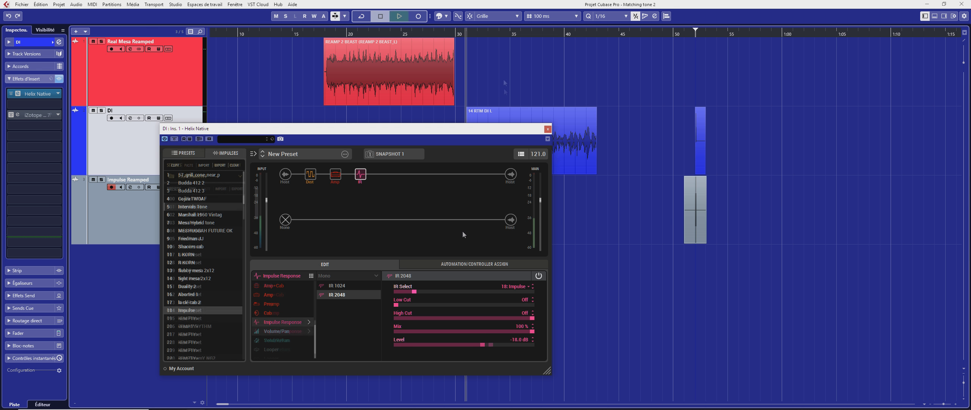
key(space)
click(480, 67)
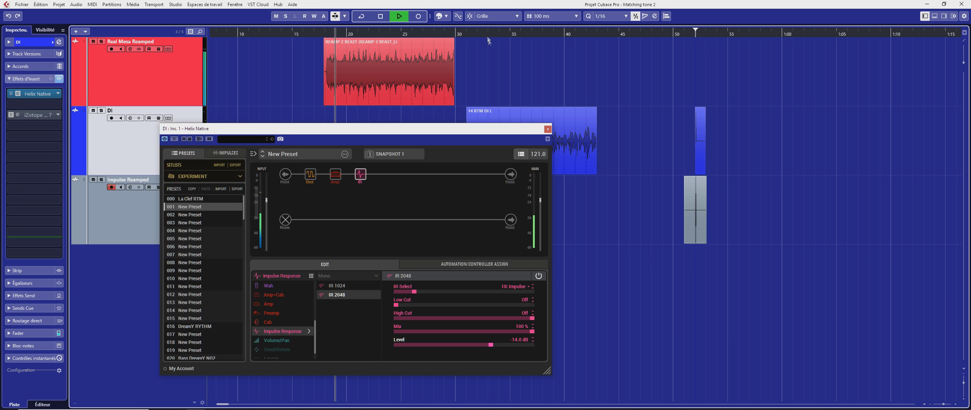
drag(464, 34, 463, 36)
Step: Save the Helix Native preset to the library in slot 001 of the EXPERIMENT setlist
click(345, 153)
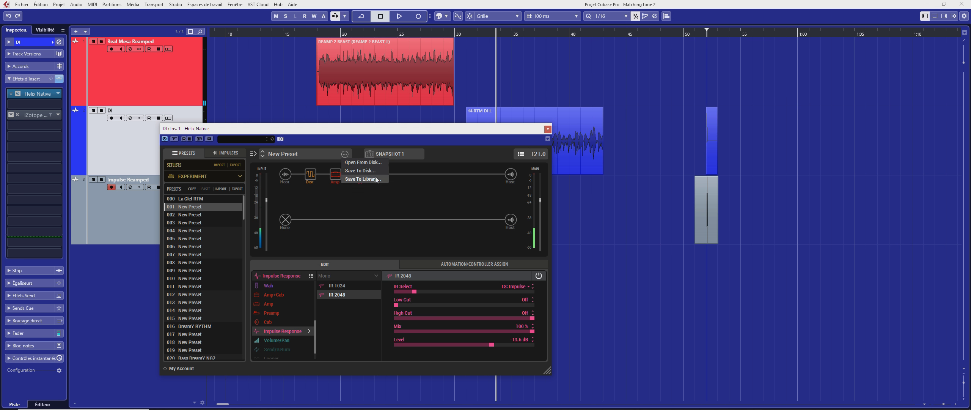
click(351, 178)
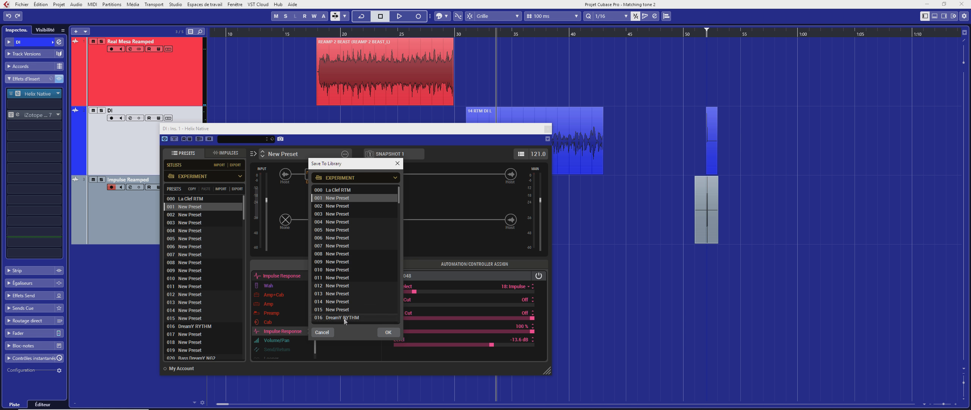
click(388, 333)
click(371, 270)
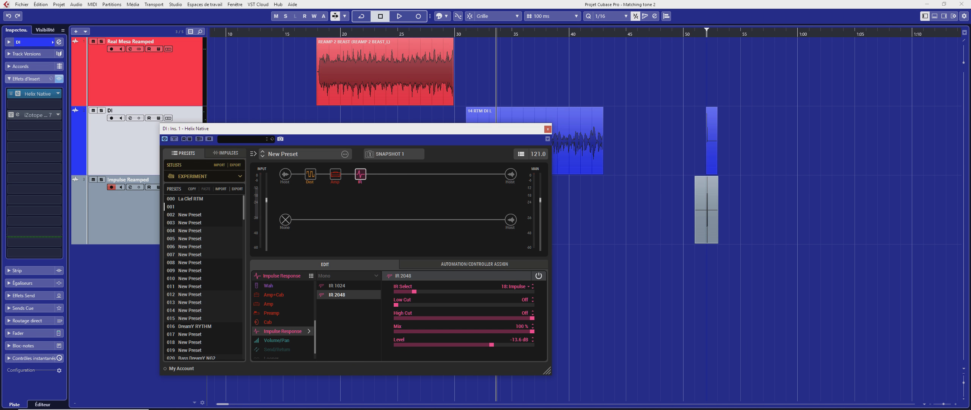